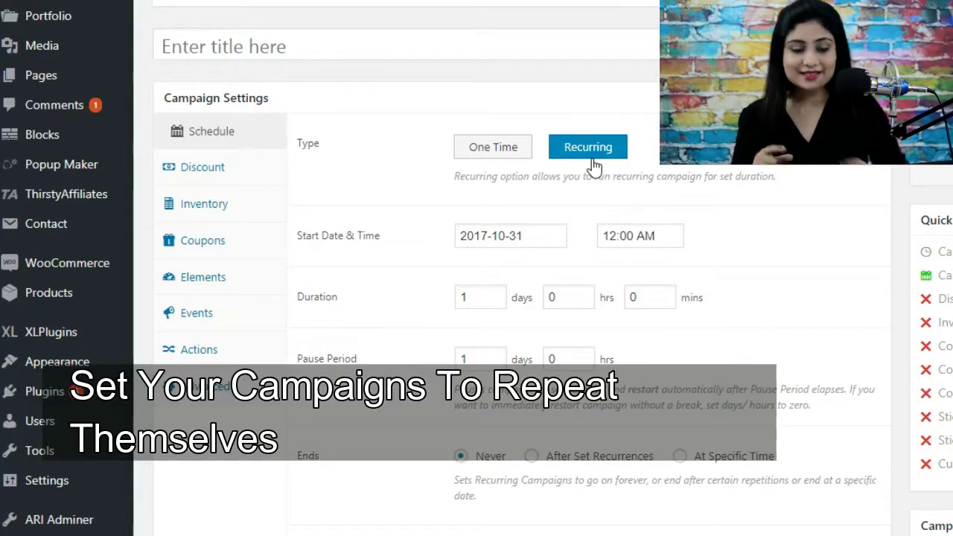
- Make the campaign recurring and set its pause period to 6 days
{"action": "left_click", "coordinate": [585, 166]}
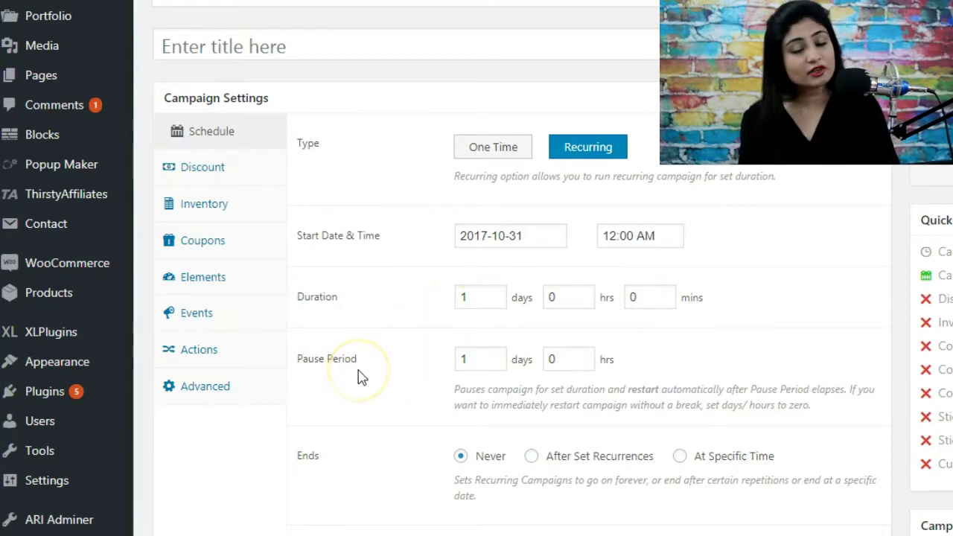
{"action": "double_click", "coordinate": [457, 358]}
{"action": "type", "text": "6"}
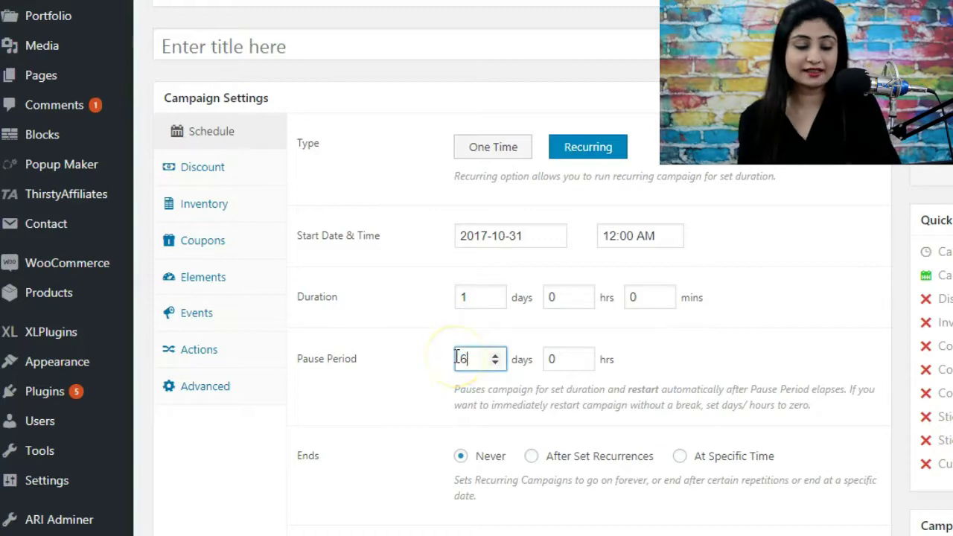
- Set the campaign to end after set recurrences, and switch that ending to a specific time
{"action": "scroll", "coordinate": [521, 356], "scroll_direction": "down", "scroll_amount": 1}
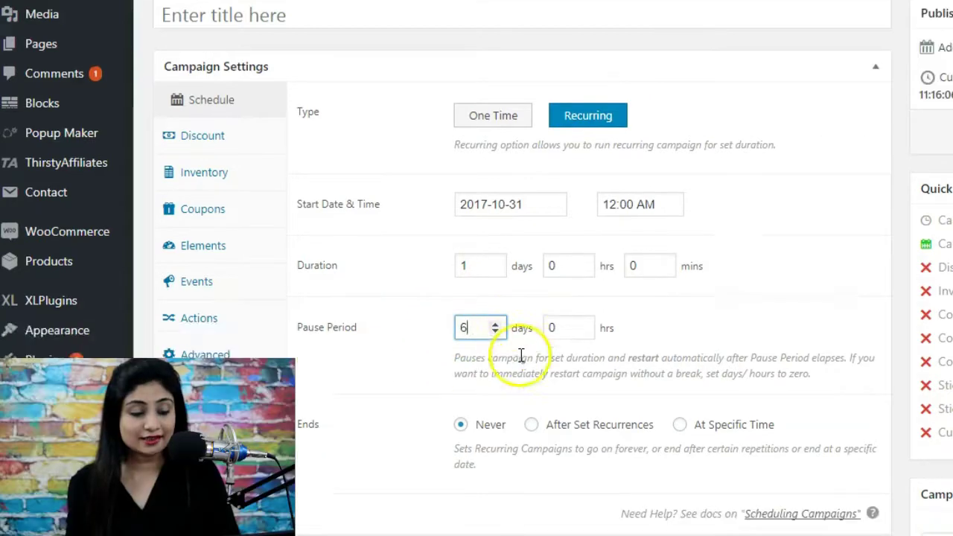
{"action": "scroll", "coordinate": [521, 356], "scroll_direction": "down", "scroll_amount": 1}
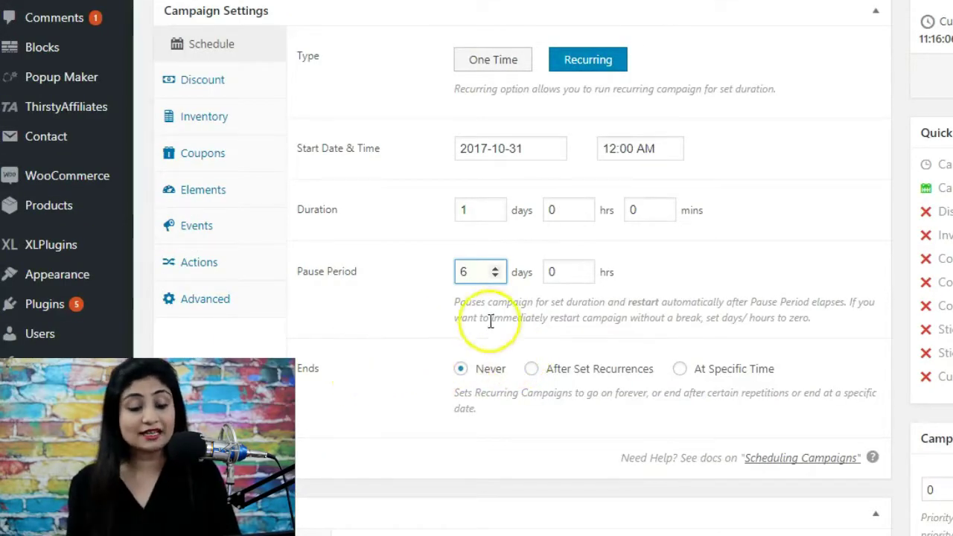
{"action": "left_click", "coordinate": [577, 371]}
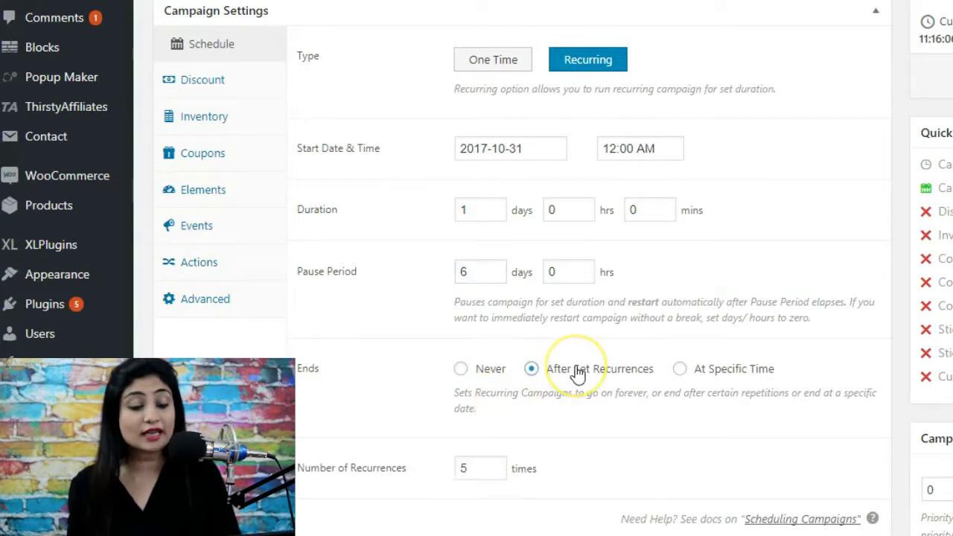
{"action": "scroll", "coordinate": [571, 392], "scroll_direction": "down", "scroll_amount": 1}
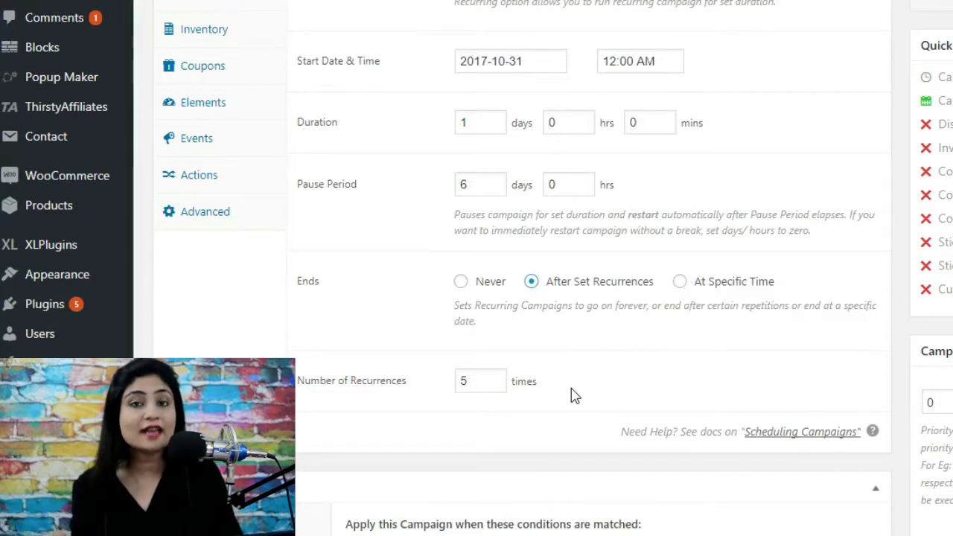
{"action": "left_click", "coordinate": [576, 296]}
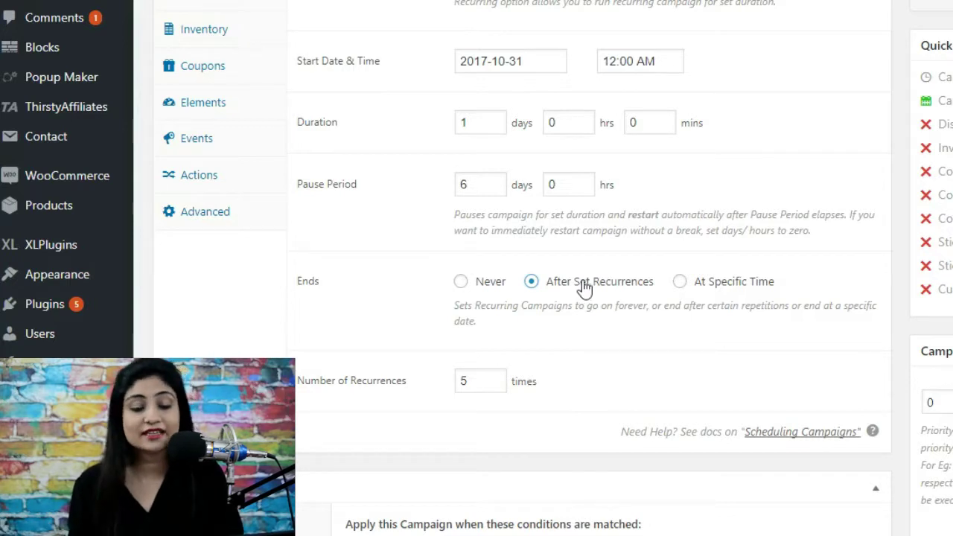
{"action": "left_click", "coordinate": [701, 284]}
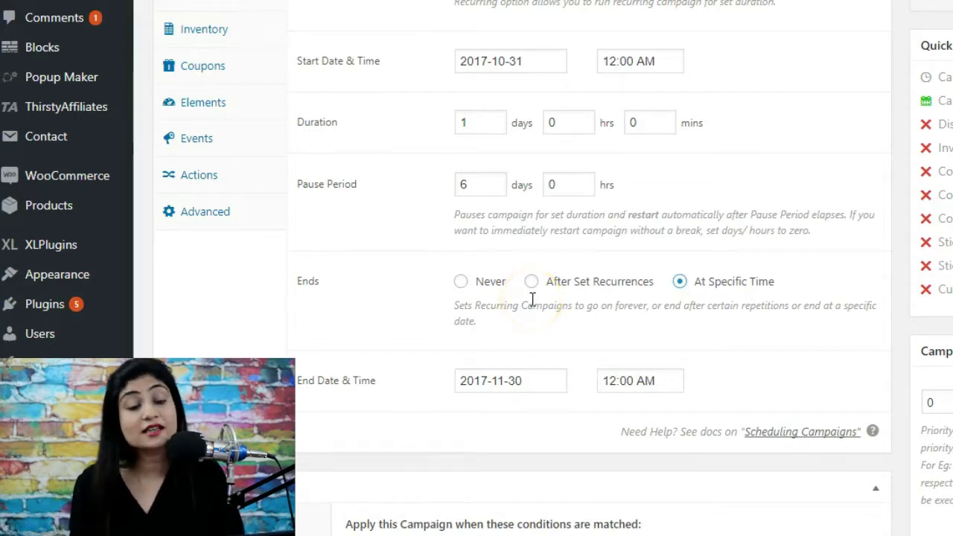
- Set the campaign duration to 0 days, 5 hours and 0 minutes
{"action": "scroll", "coordinate": [532, 302], "scroll_direction": "up", "scroll_amount": 1}
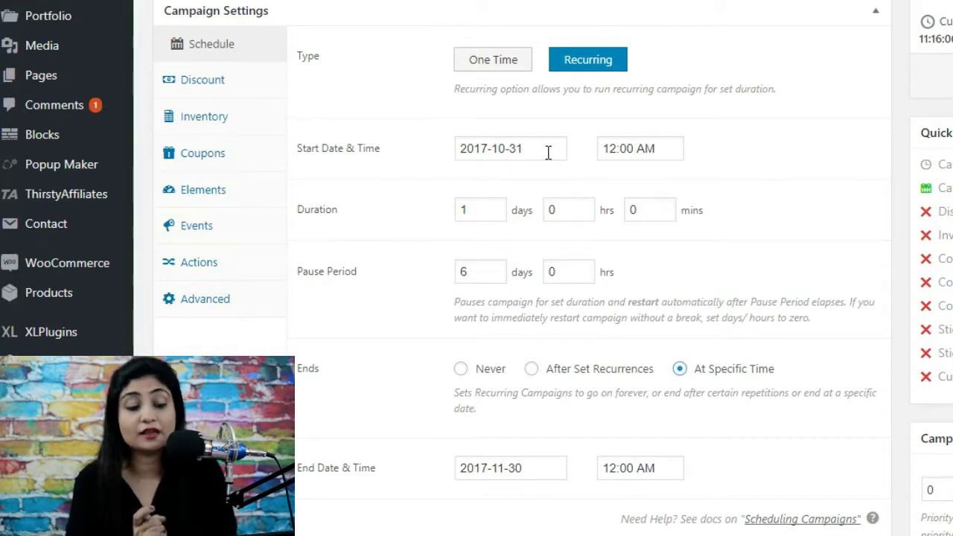
{"action": "left_click", "coordinate": [462, 211]}
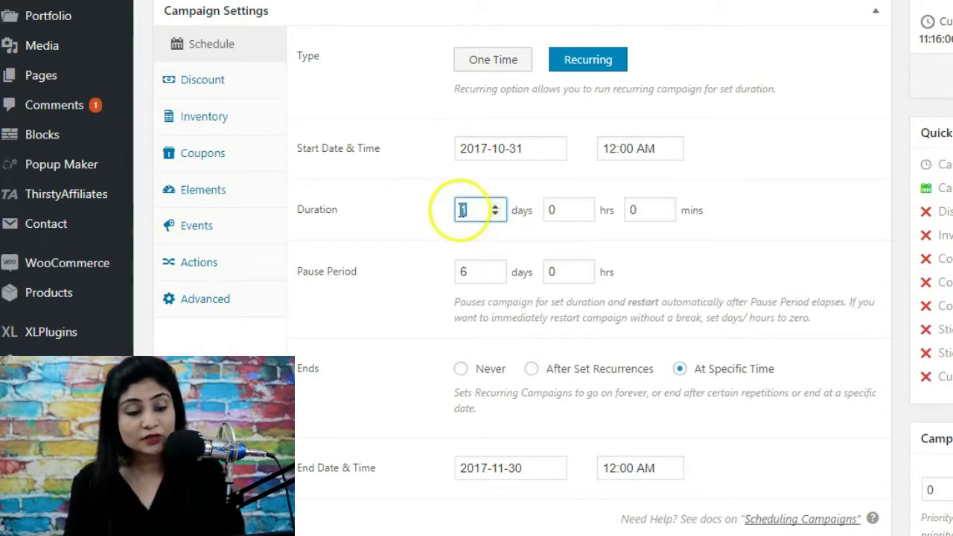
{"action": "type", "text": "0"}
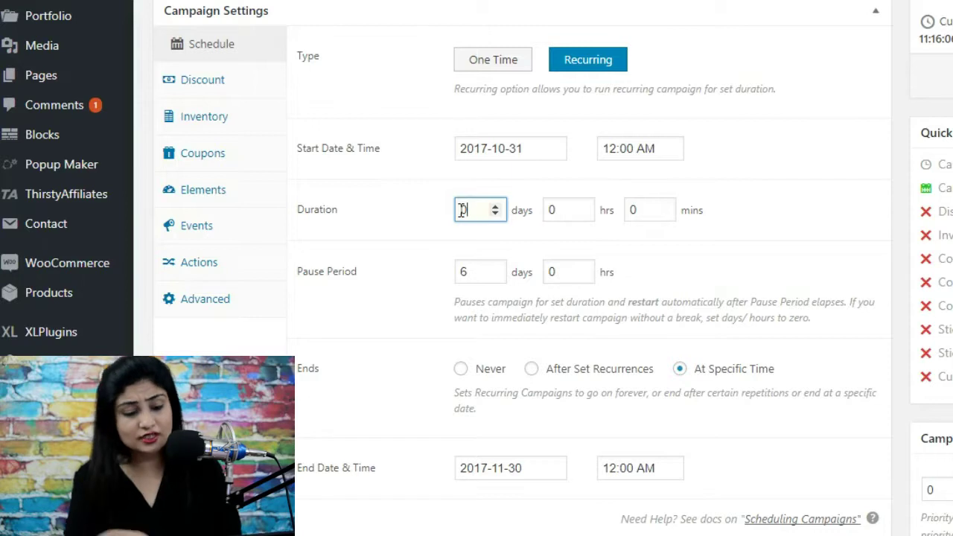
{"action": "double_click", "coordinate": [553, 207]}
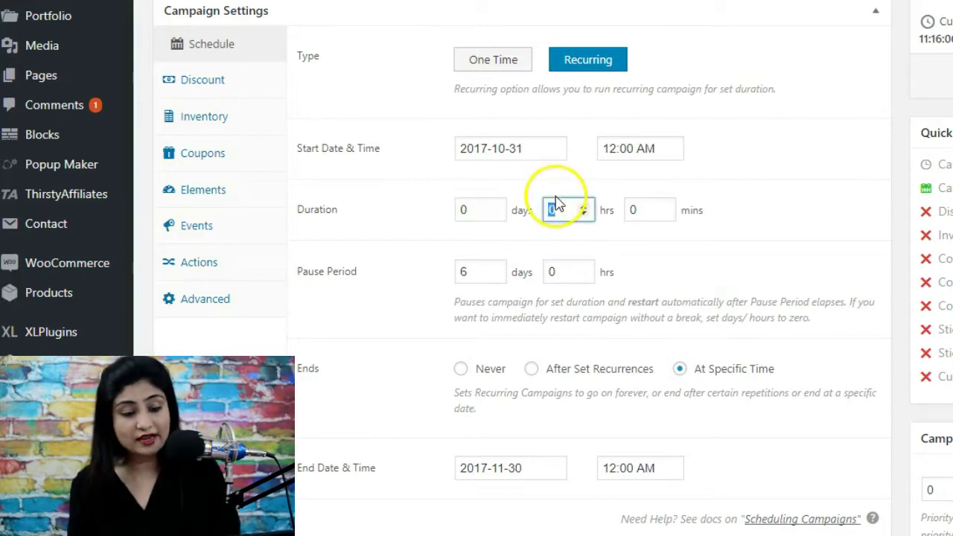
{"action": "left_click", "coordinate": [636, 209]}
{"action": "double_click", "coordinate": [634, 209]}
{"action": "double_click", "coordinate": [550, 210]}
{"action": "type", "text": "5"}
{"action": "left_click", "coordinate": [771, 213]}
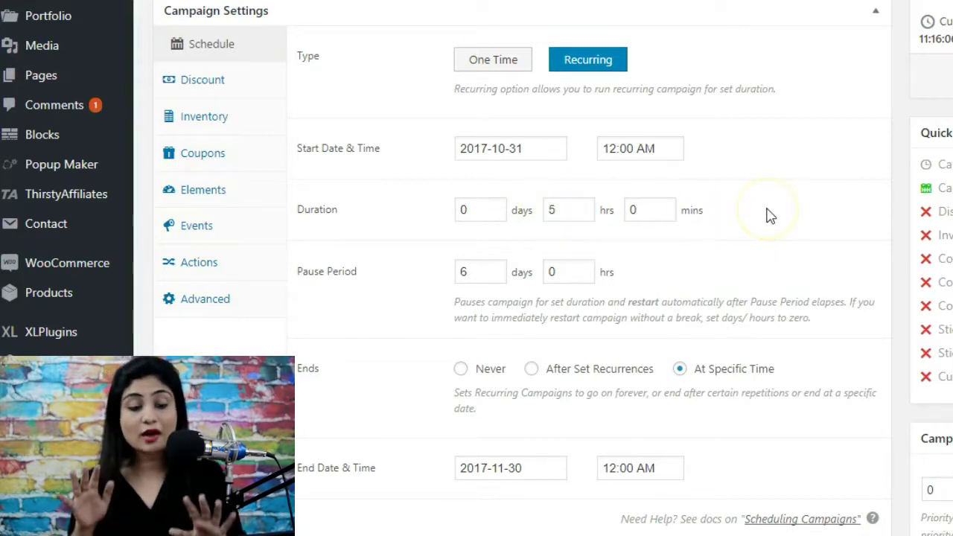
- Title the campaign "Happy Hour Sale"
{"action": "scroll", "coordinate": [372, 154], "scroll_direction": "up", "scroll_amount": 5}
{"action": "left_click", "coordinate": [274, 305]}
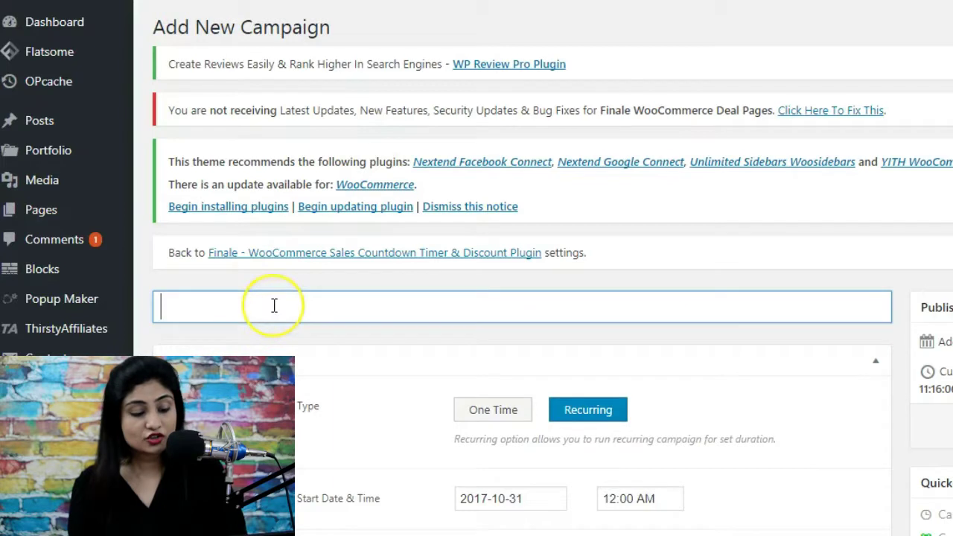
{"action": "type", "text": "Happy Hour Sale"}
{"action": "left_click", "coordinate": [459, 341]}
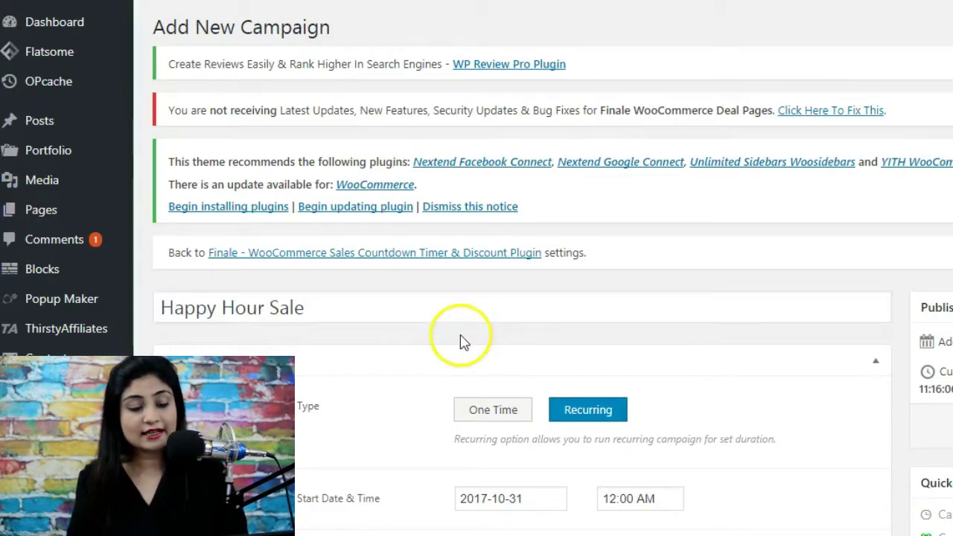
- Set the campaign's start time to 02:00 PM
{"action": "scroll", "coordinate": [459, 341], "scroll_direction": "down", "scroll_amount": 4}
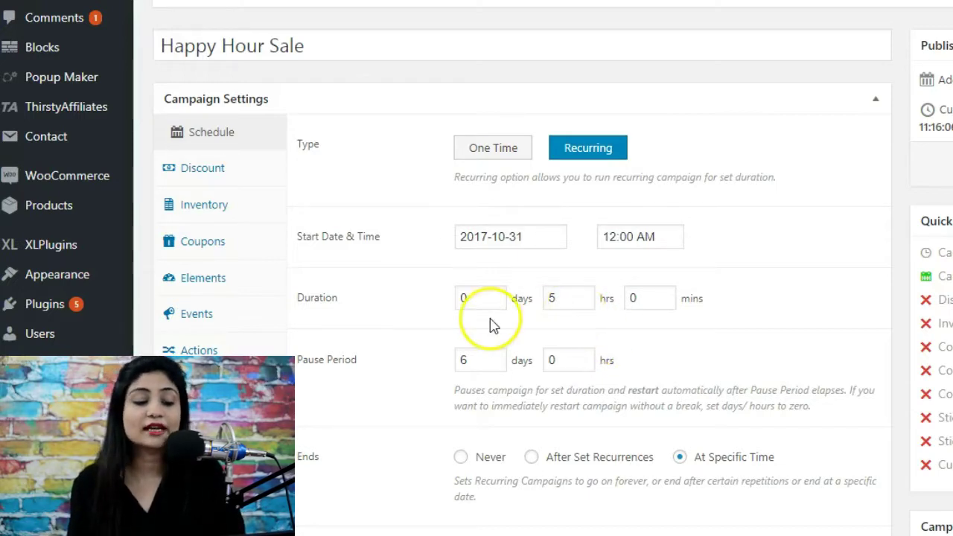
{"action": "scroll", "coordinate": [462, 328], "scroll_direction": "down", "scroll_amount": 2}
{"action": "scroll", "coordinate": [375, 230], "scroll_direction": "up", "scroll_amount": 1}
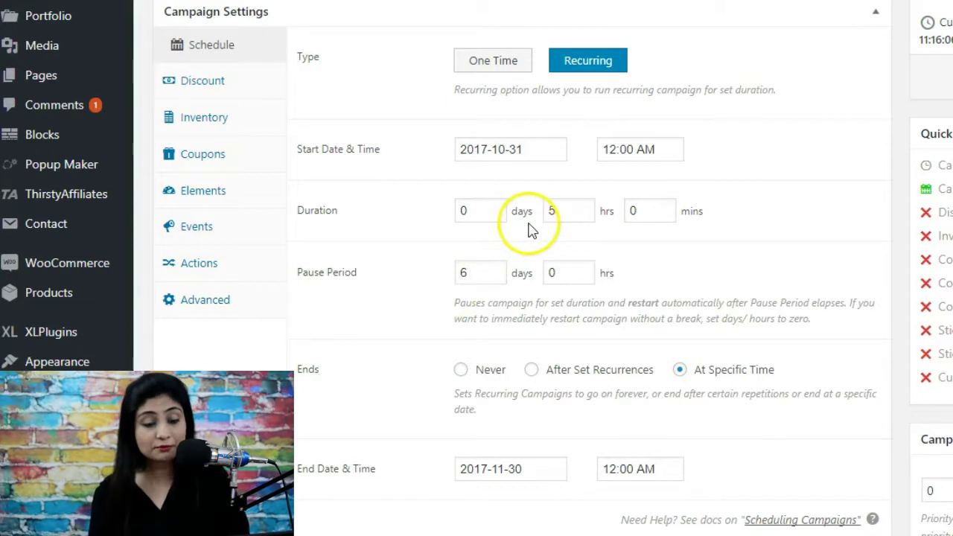
{"action": "left_click", "coordinate": [621, 143]}
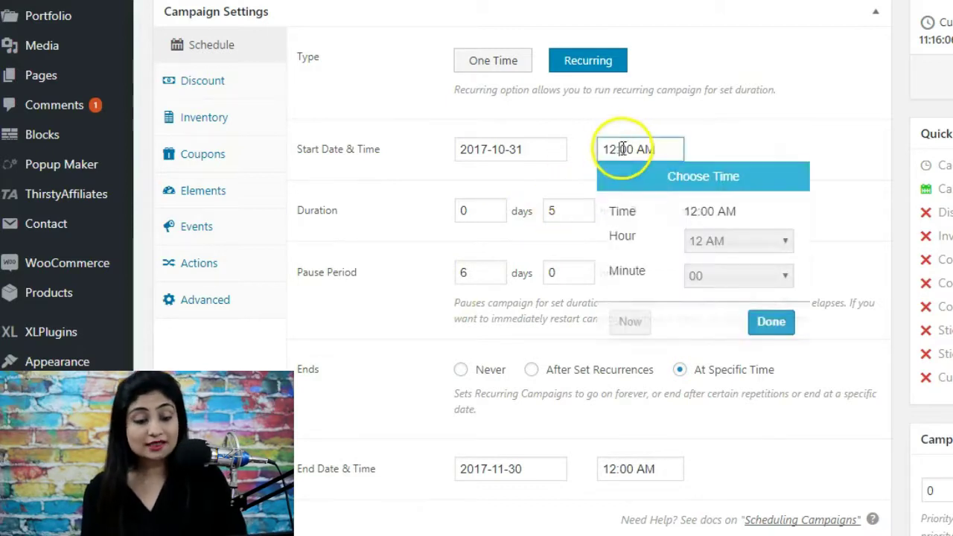
{"action": "left_click", "coordinate": [603, 148]}
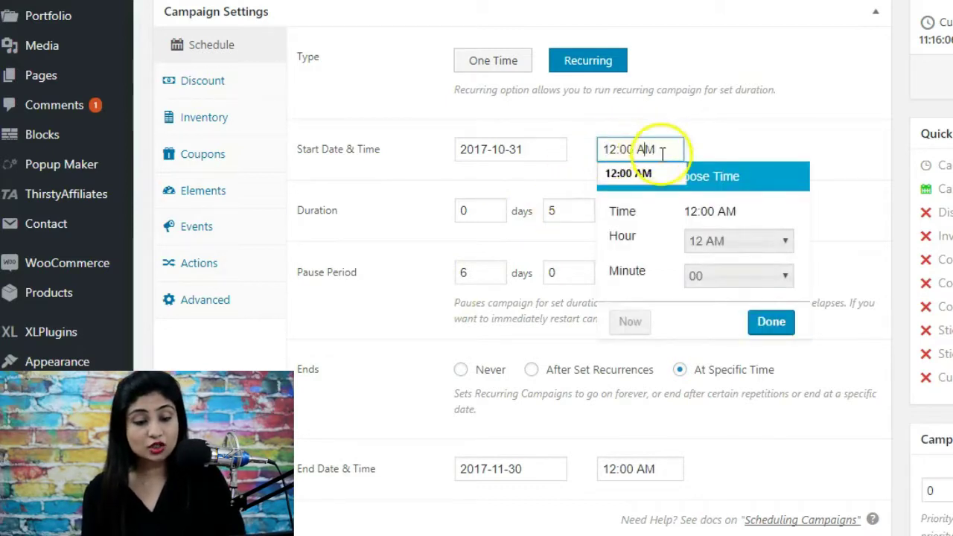
{"action": "left_click_drag", "start_coordinate": [659, 148], "coordinate": [588, 152]}
{"action": "type", "text": "1"}
{"action": "key", "text": "BackSpace"}
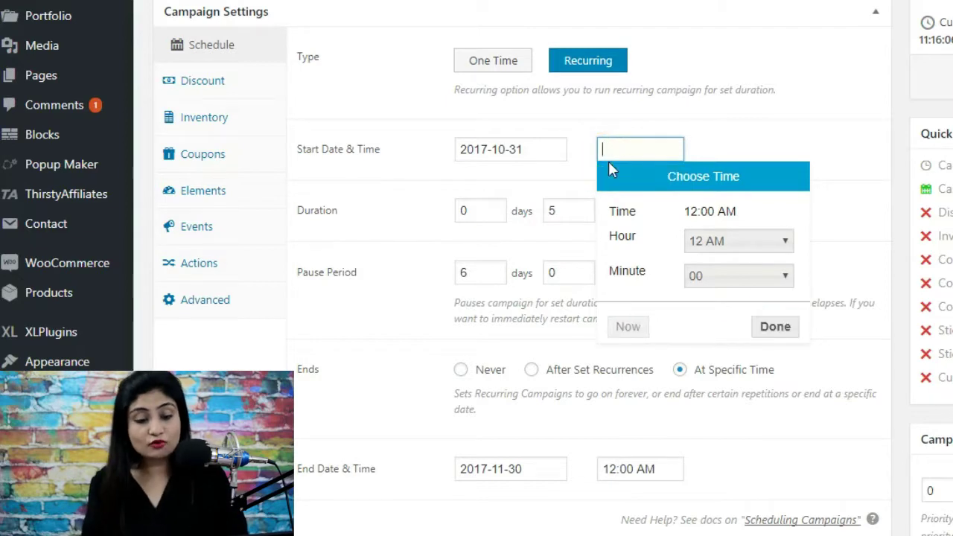
{"action": "left_click", "coordinate": [735, 241]}
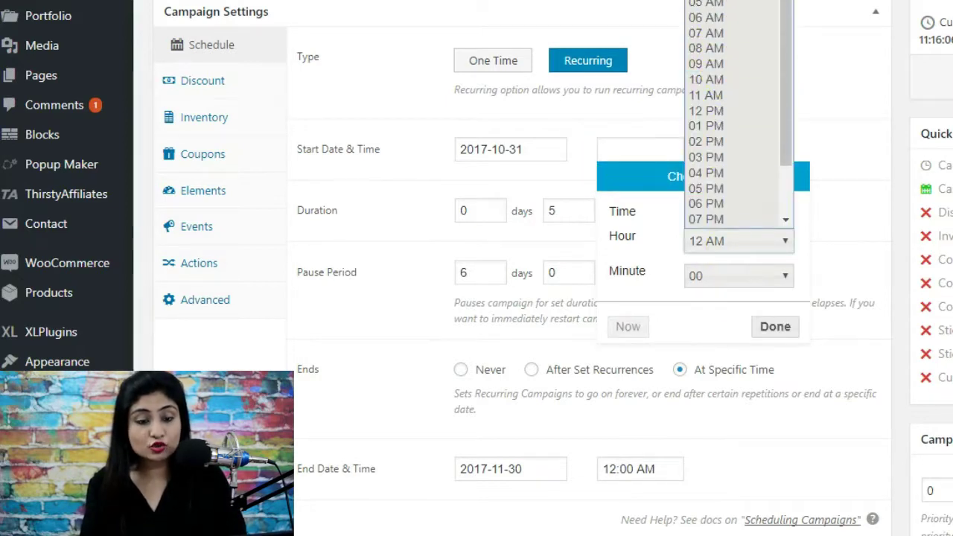
{"action": "left_click", "coordinate": [714, 0]}
{"action": "left_click", "coordinate": [746, 241]}
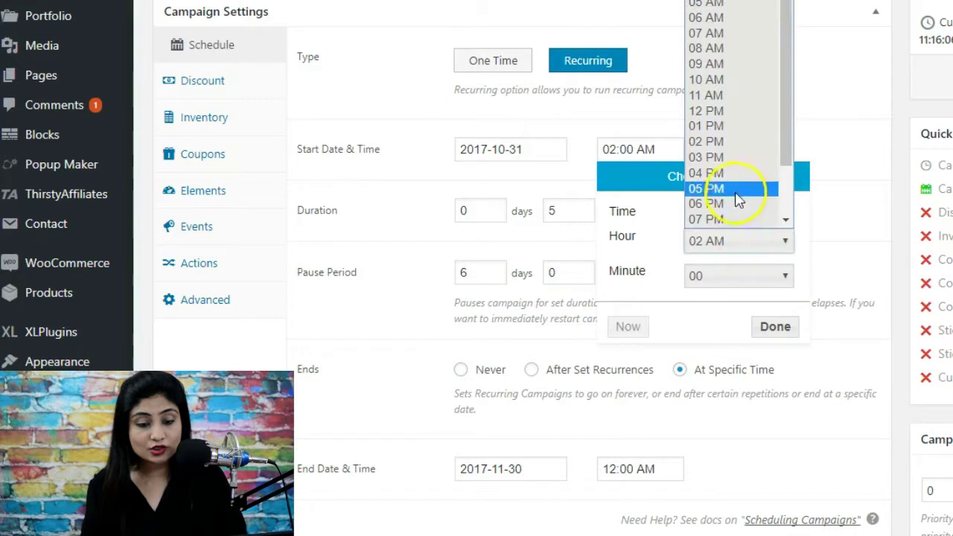
{"action": "left_click", "coordinate": [708, 141]}
{"action": "left_click", "coordinate": [835, 153]}
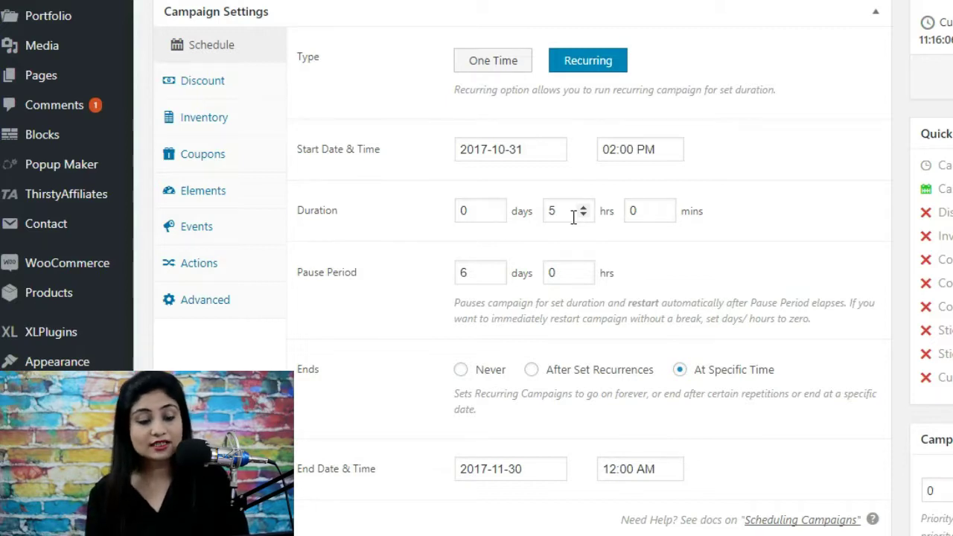
- Set the campaign's pause period to 19 days
{"action": "double_click", "coordinate": [455, 281]}
{"action": "type", "text": "1"}
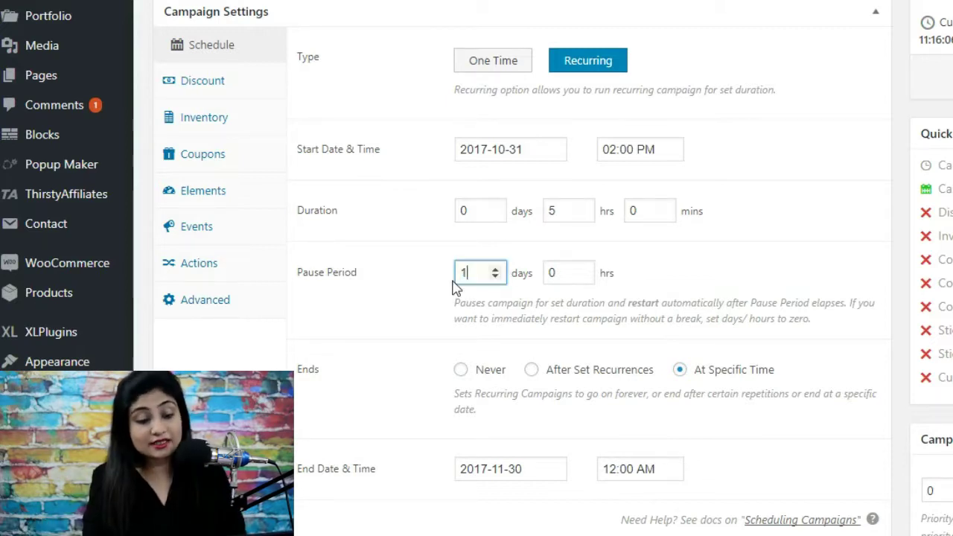
{"action": "type", "text": "9"}
{"action": "left_click", "coordinate": [457, 287]}
{"action": "left_click", "coordinate": [674, 249]}
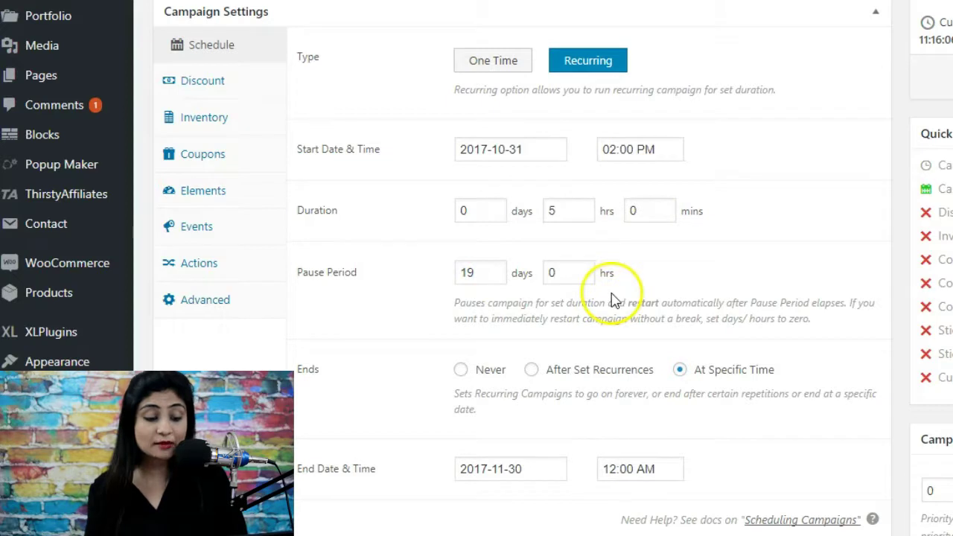
- Set the campaign to end after a set number of recurrences
{"action": "scroll", "coordinate": [610, 300], "scroll_direction": "down", "scroll_amount": 1}
{"action": "left_click", "coordinate": [491, 281]}
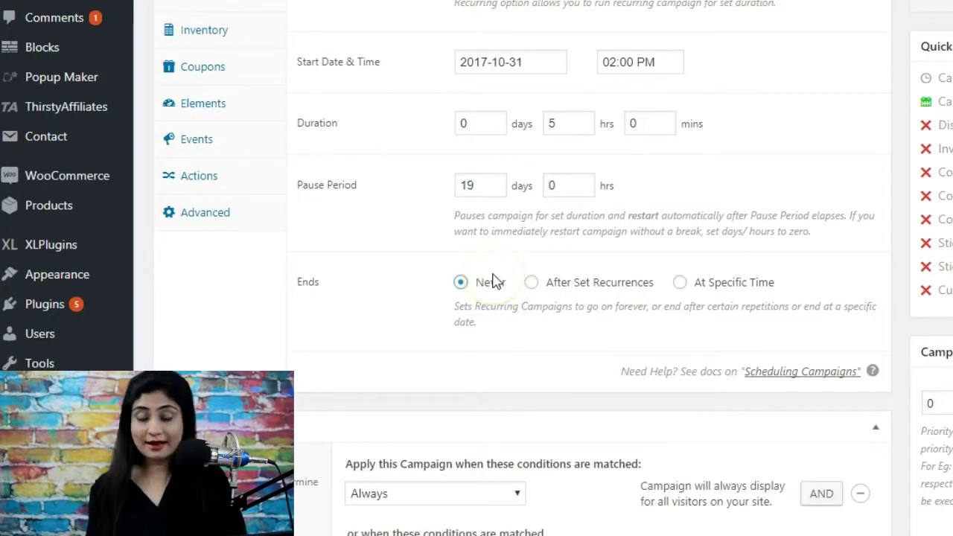
{"action": "left_click", "coordinate": [606, 288]}
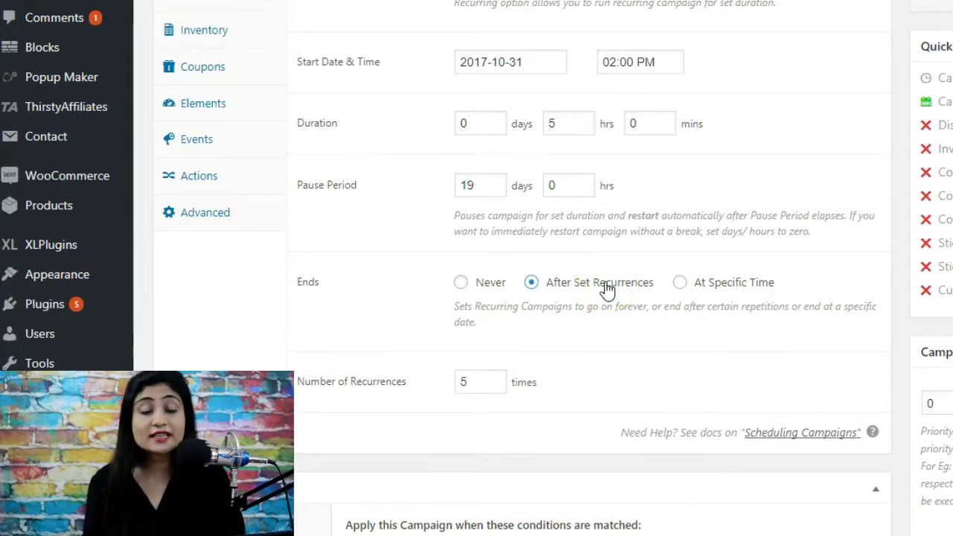
- Remove the All Arts & Crafts category from the campaign rule and change the rule's condition to Products
{"action": "scroll", "coordinate": [524, 328], "scroll_direction": "down", "scroll_amount": 3}
{"action": "scroll", "coordinate": [523, 330], "scroll_direction": "up", "scroll_amount": 3}
{"action": "scroll", "coordinate": [523, 329], "scroll_direction": "down", "scroll_amount": 3}
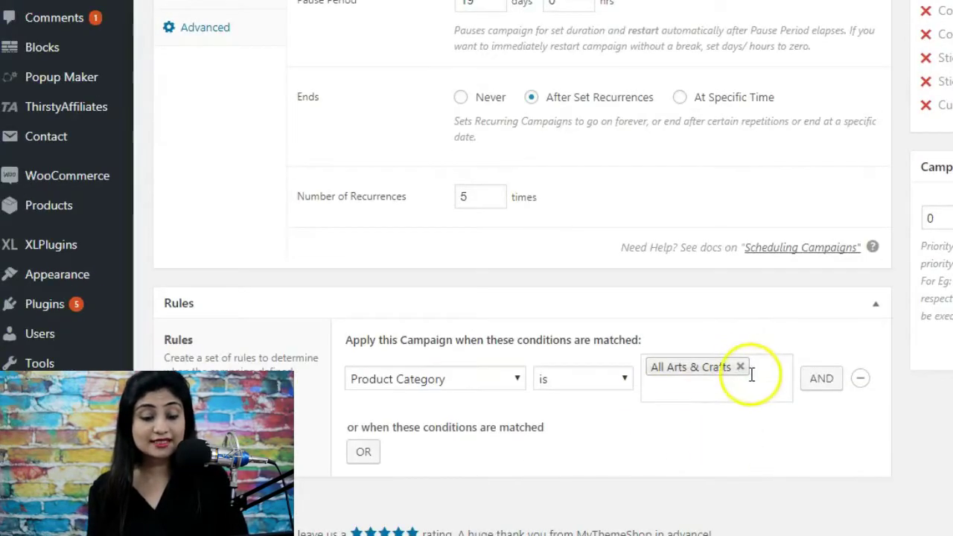
{"action": "left_click", "coordinate": [752, 374]}
{"action": "left_click", "coordinate": [740, 366]}
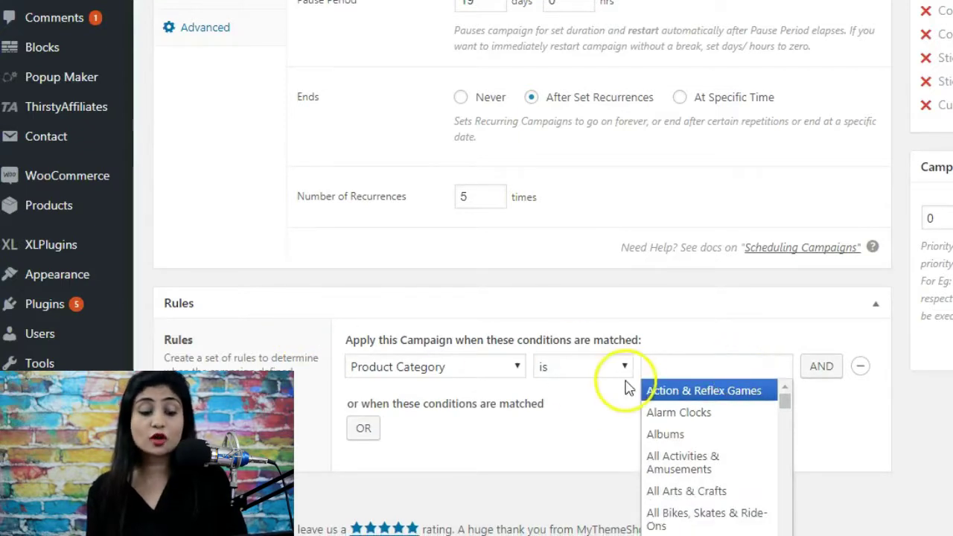
{"action": "left_click", "coordinate": [484, 370]}
{"action": "left_click", "coordinate": [483, 370]}
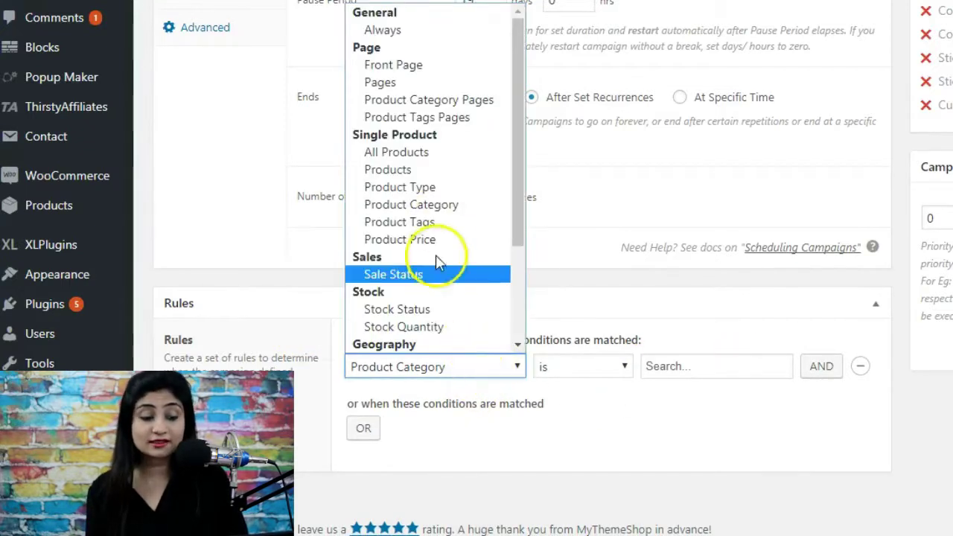
{"action": "left_click", "coordinate": [404, 170]}
- Set Tomato Chicken (#620) as the product that the campaign rule must match
{"action": "left_click", "coordinate": [669, 358]}
{"action": "type", "text": "nin"}
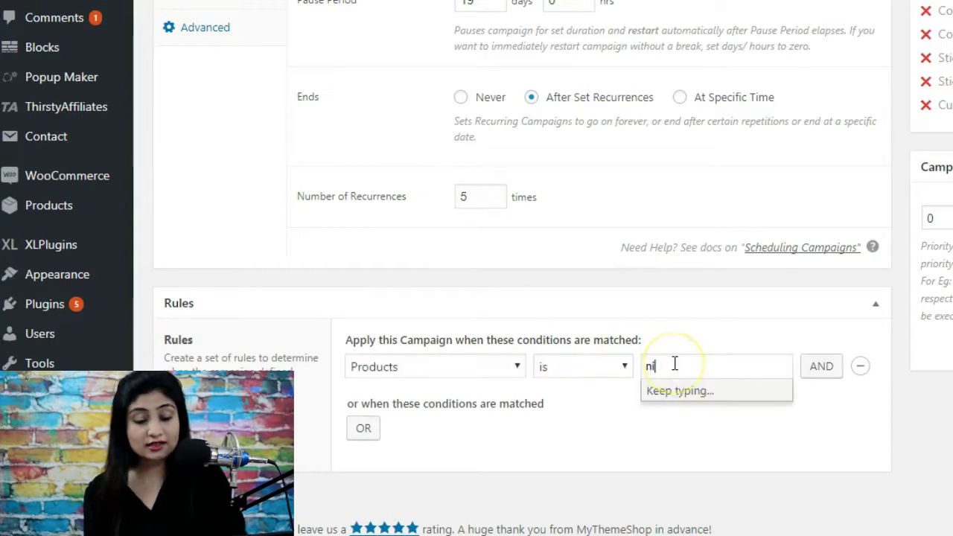
{"action": "key", "text": "BackSpace"}
{"action": "key", "text": "BackSpace"}
{"action": "key", "text": "BackSpace"}
{"action": "type", "text": "happy"}
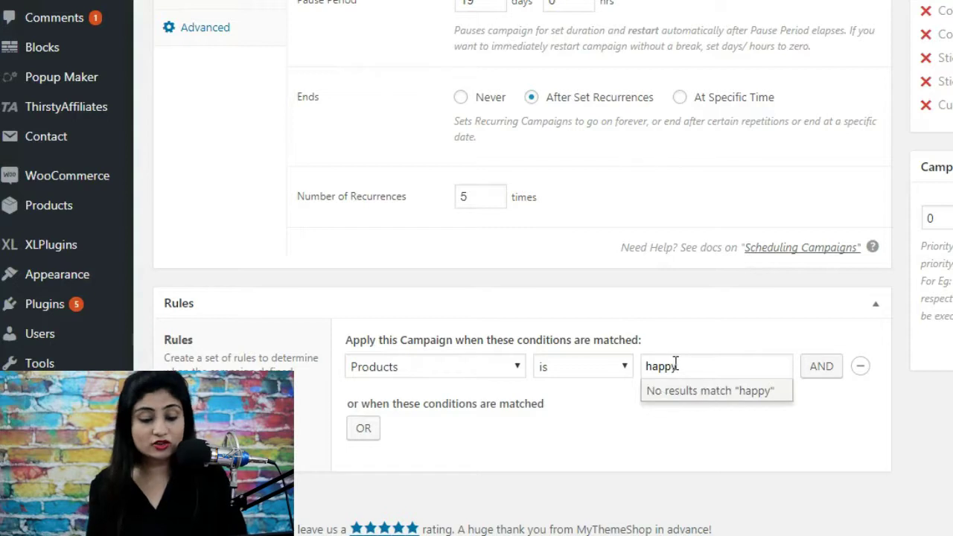
{"action": "key", "text": "BackSpace"}
{"action": "key", "text": "BackSpace"}
{"action": "key", "text": "BackSpace"}
{"action": "key", "text": "BackSpace"}
{"action": "key", "text": "BackSpace"}
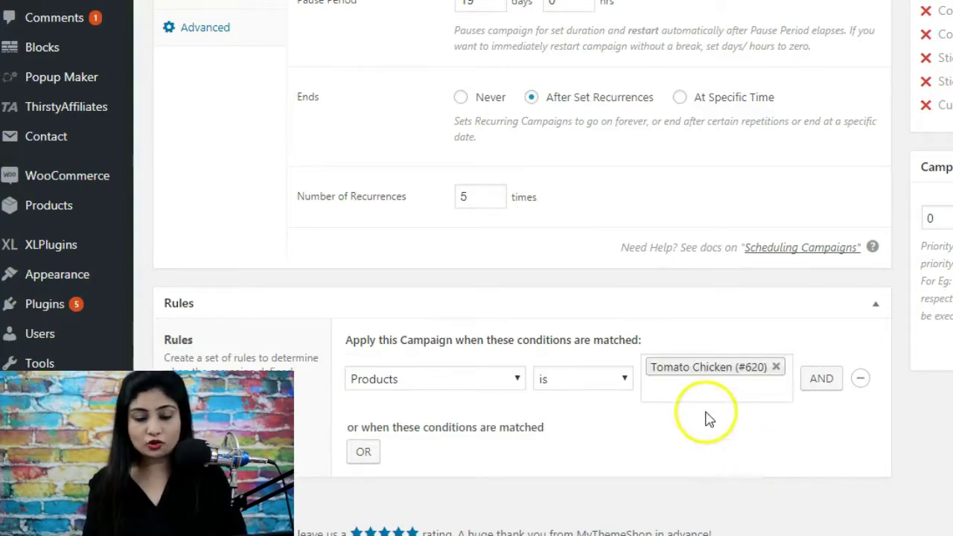
{"action": "left_click", "coordinate": [708, 389]}
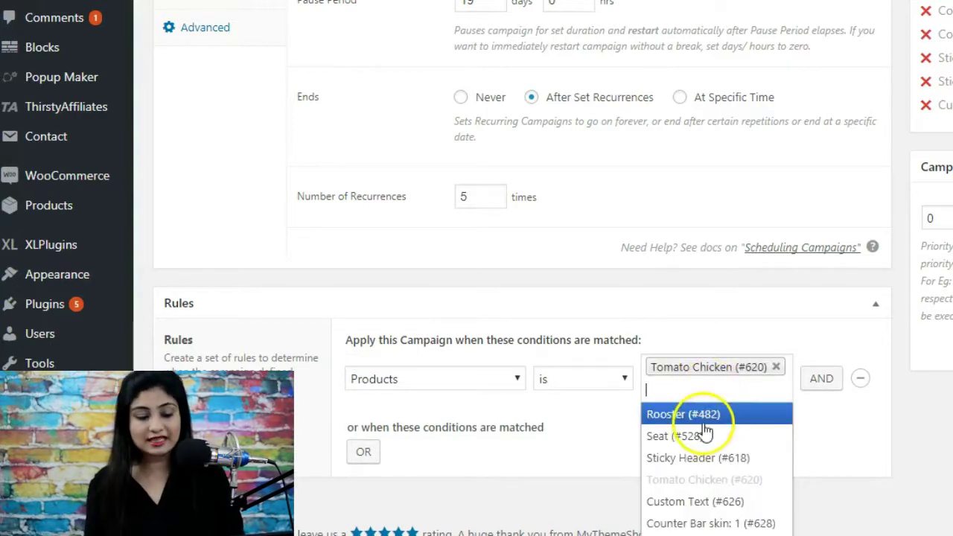
{"action": "left_click", "coordinate": [595, 453]}
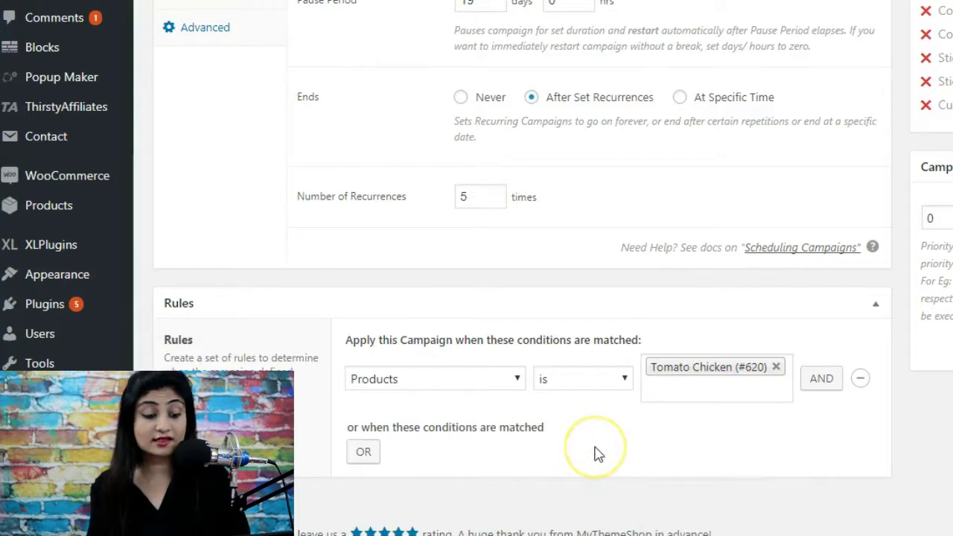
{"action": "scroll", "coordinate": [695, 415], "scroll_direction": "up", "scroll_amount": 5}
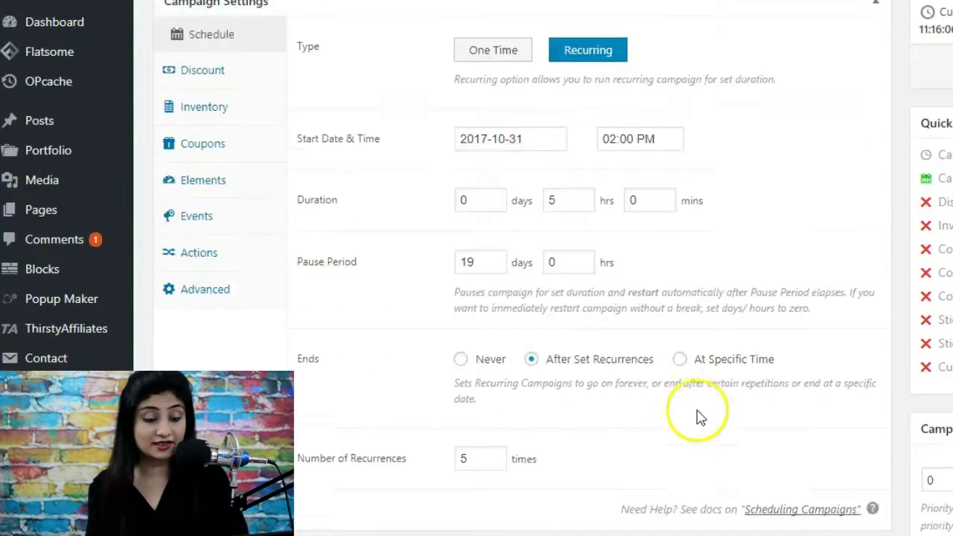